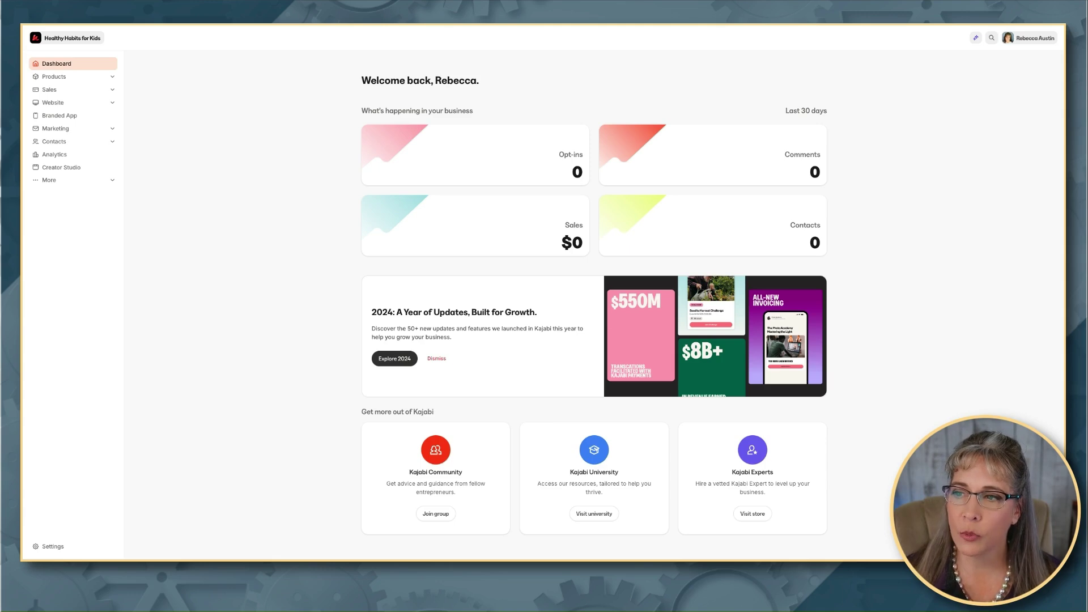
- Go to Sales > Coupons to see the existing HOLIDAYGIFT1 coupon
click(114, 92)
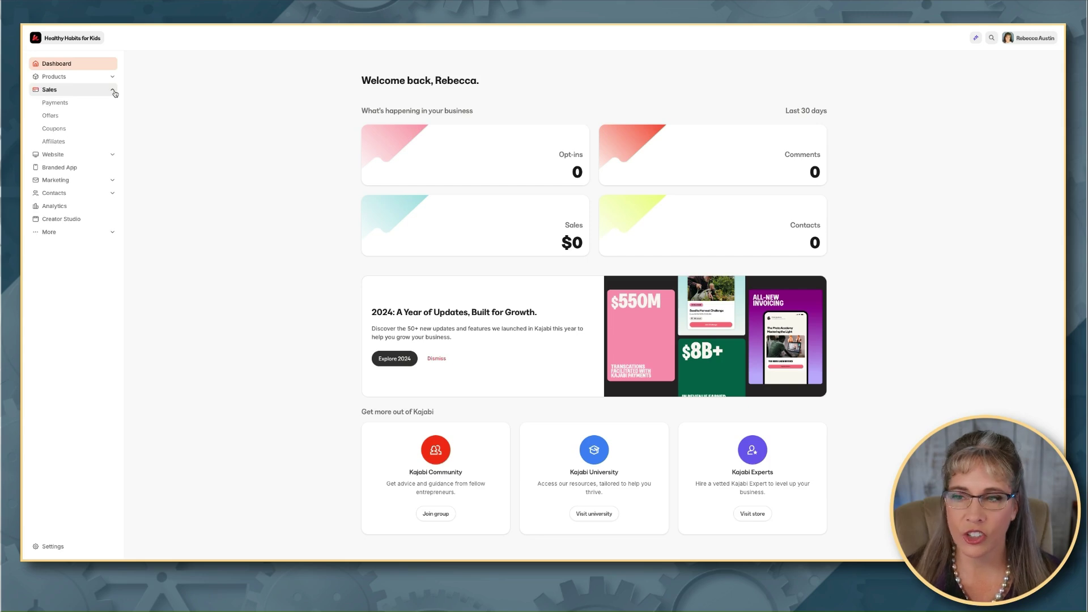
click(54, 130)
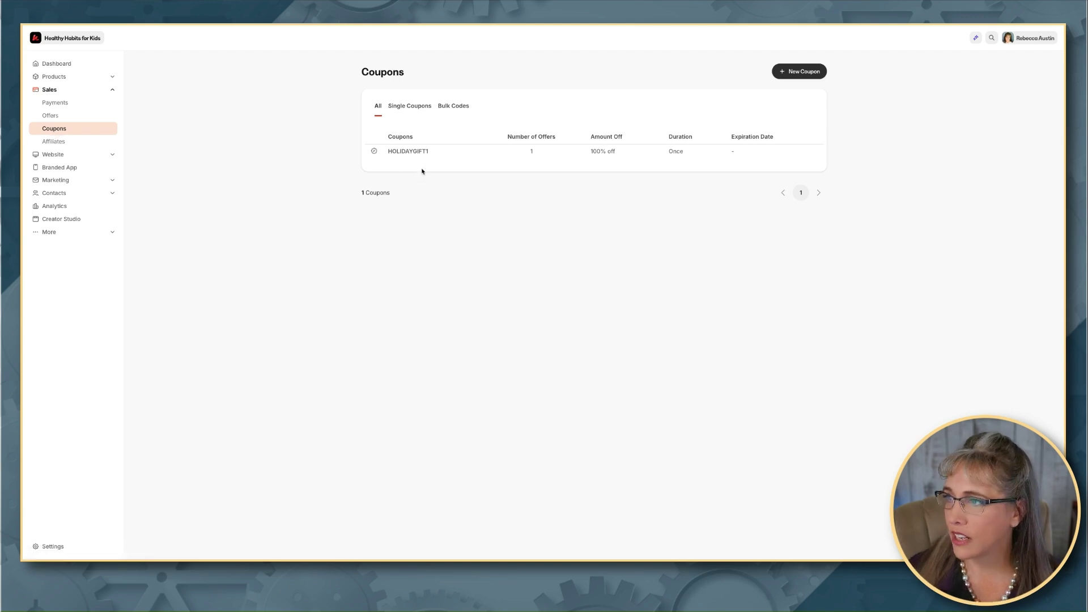
- Start a new single coupon with a percent-off discount
click(799, 74)
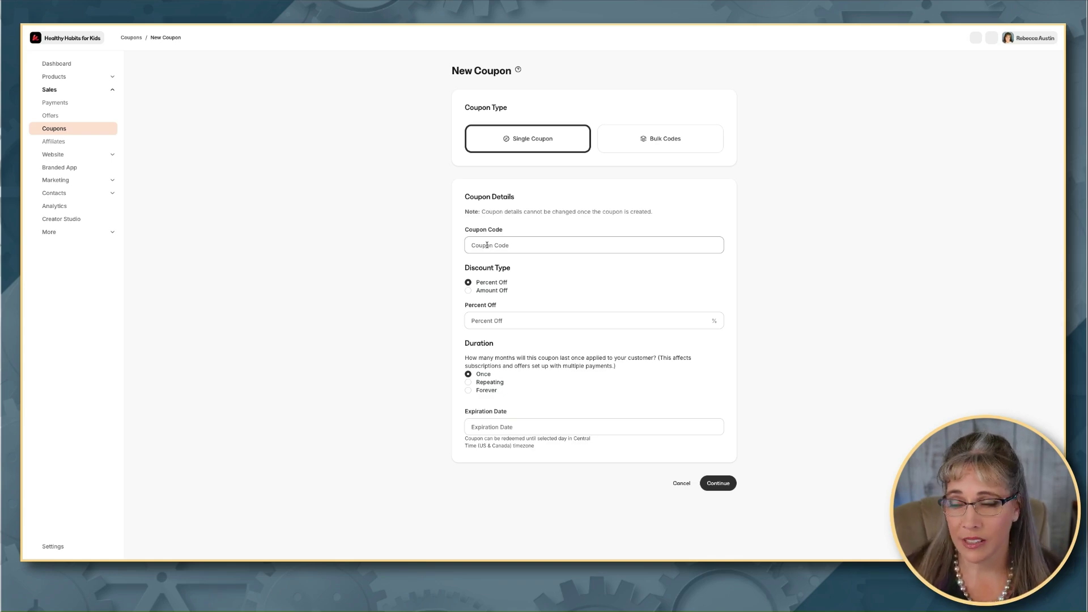
- Enter VIP20 as the new coupon's code
click(485, 249)
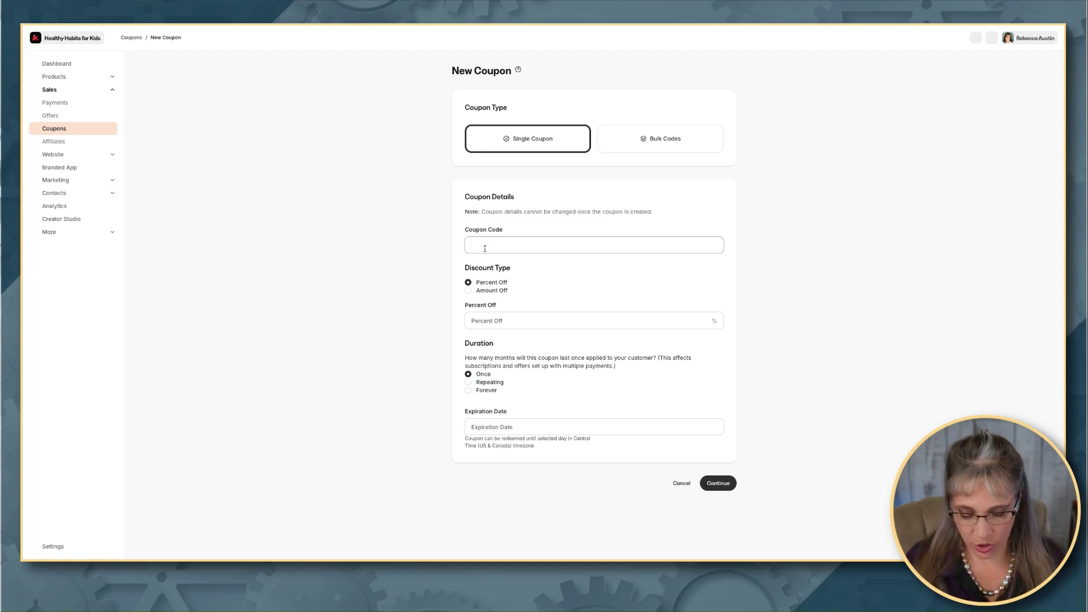
text(VIP)
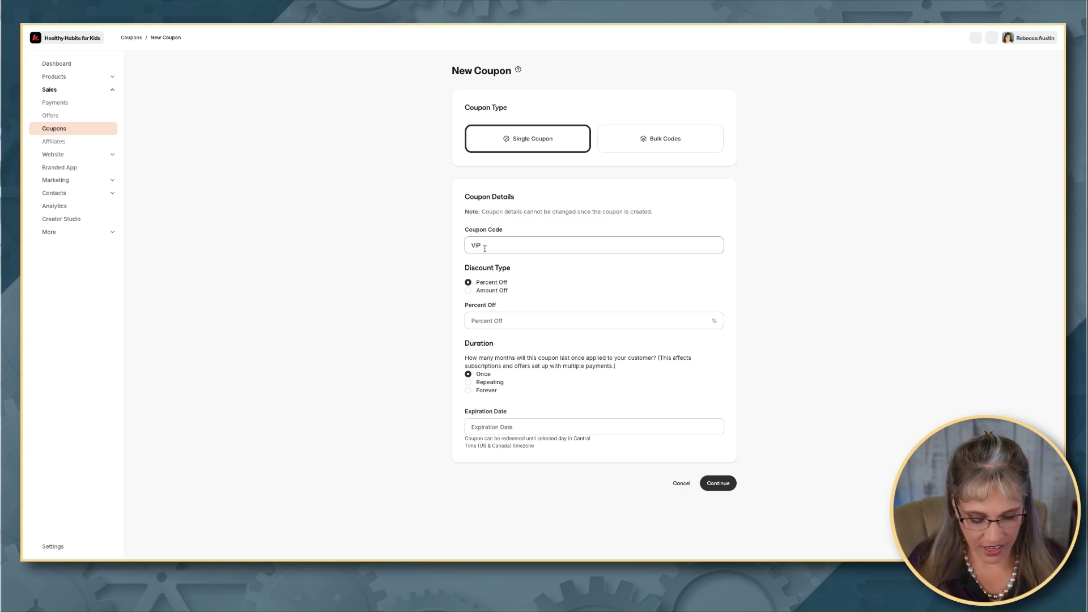
text(20)
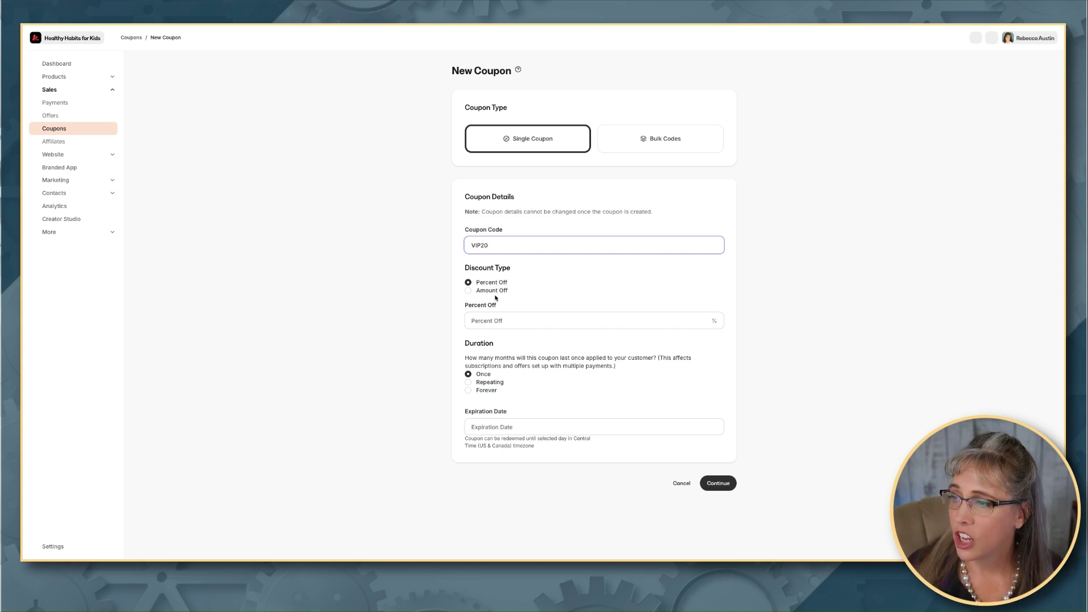
- Move to the Percent Off field for the 20% discount, keeping duration at Once
click(482, 322)
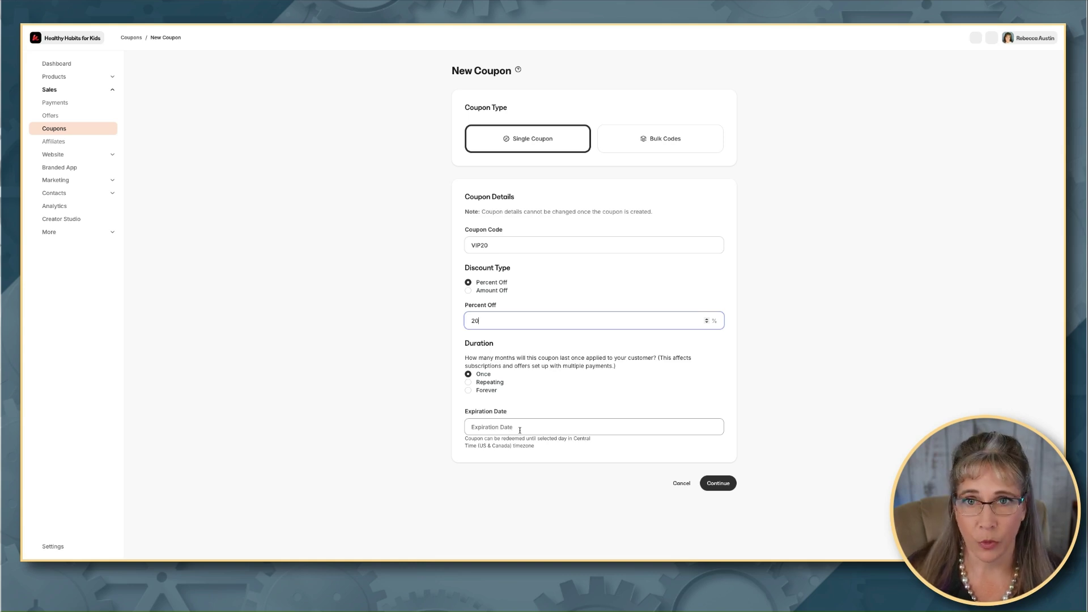
- Save VIP20 as 20% off, applied once, with no expiration date
click(722, 486)
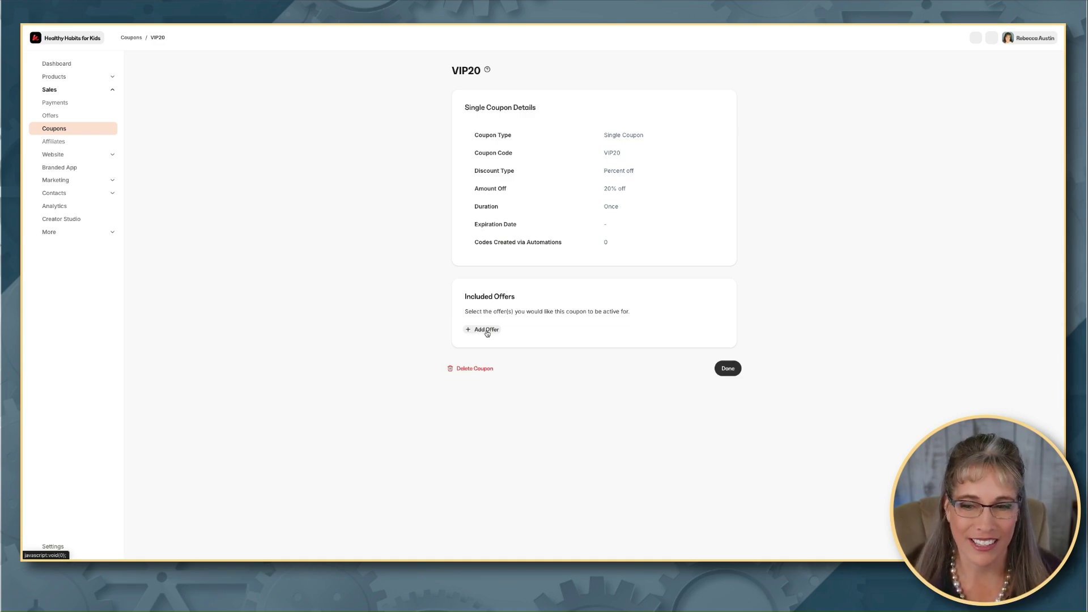
- Add 'test offer for YouTube' as an included offer on VIP20
click(487, 330)
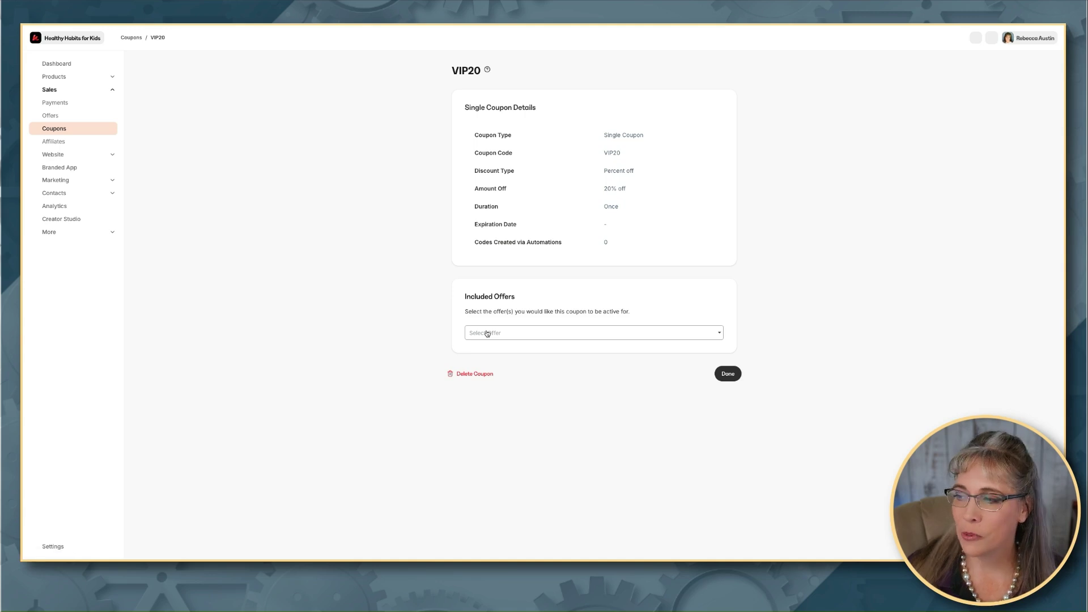
click(513, 335)
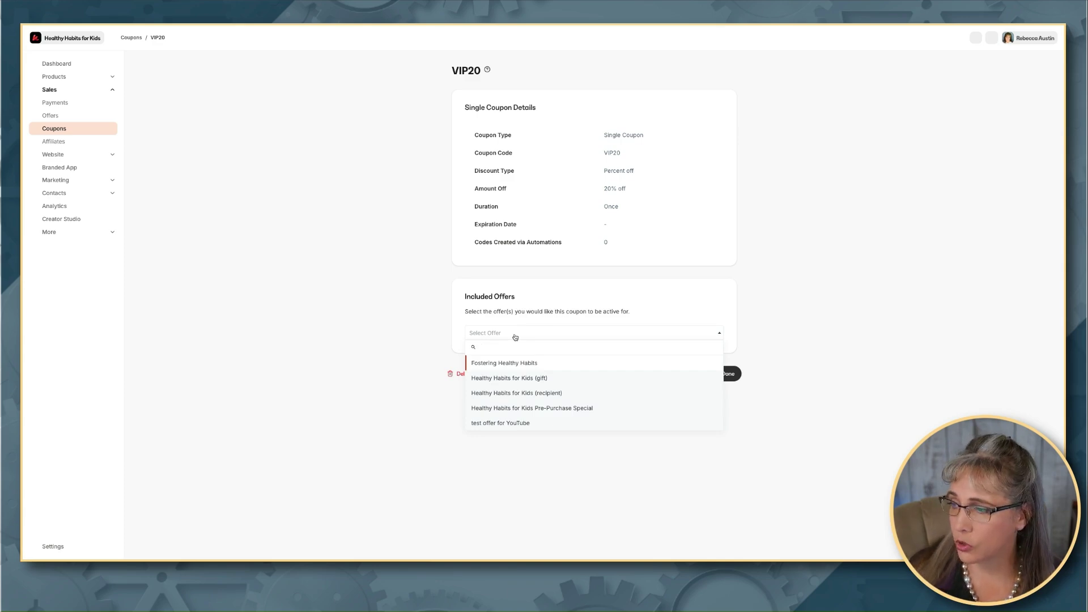
click(509, 426)
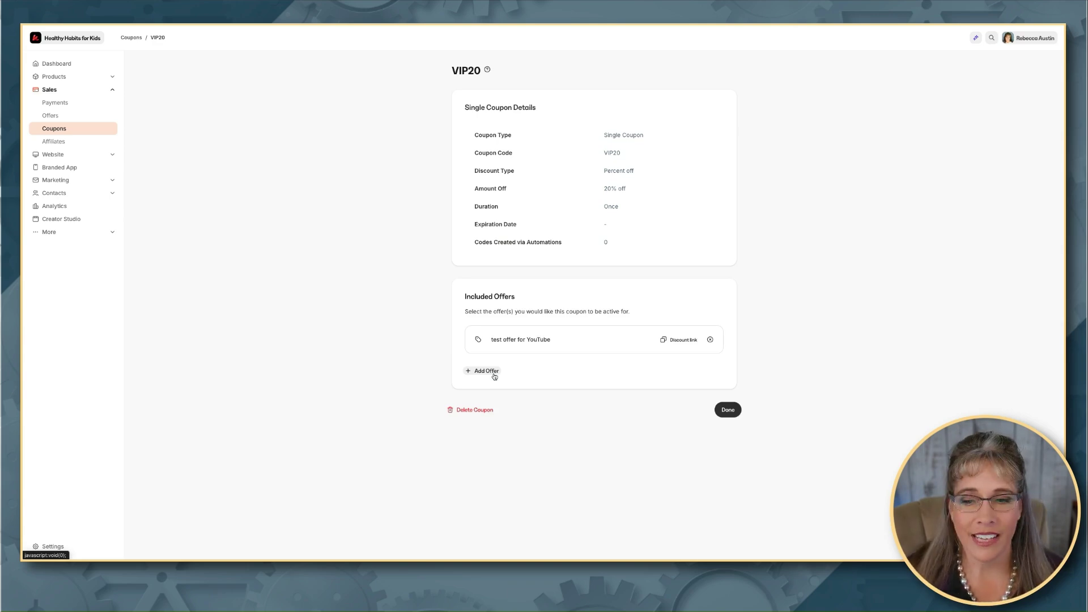
- Add Fostering Healthy Habits as a second offer and copy the test offer's discount link
click(486, 371)
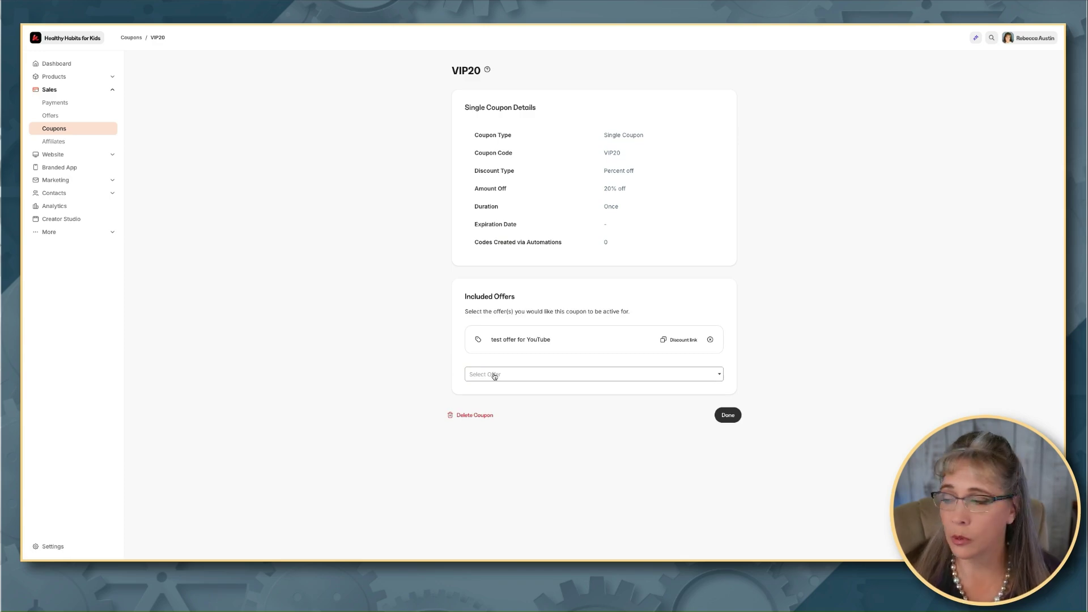
click(494, 374)
click(497, 405)
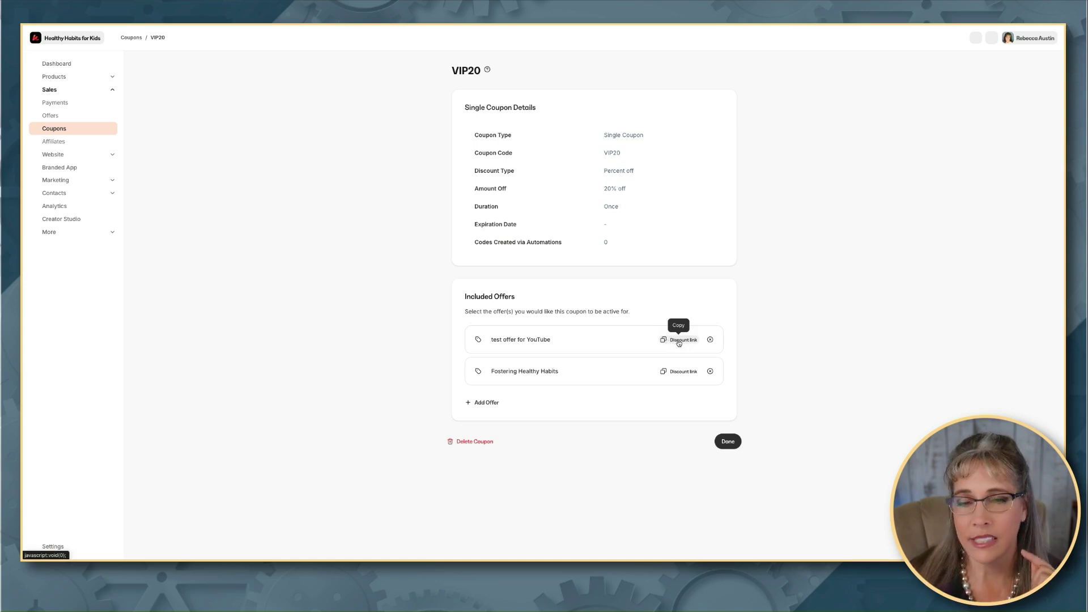
click(679, 343)
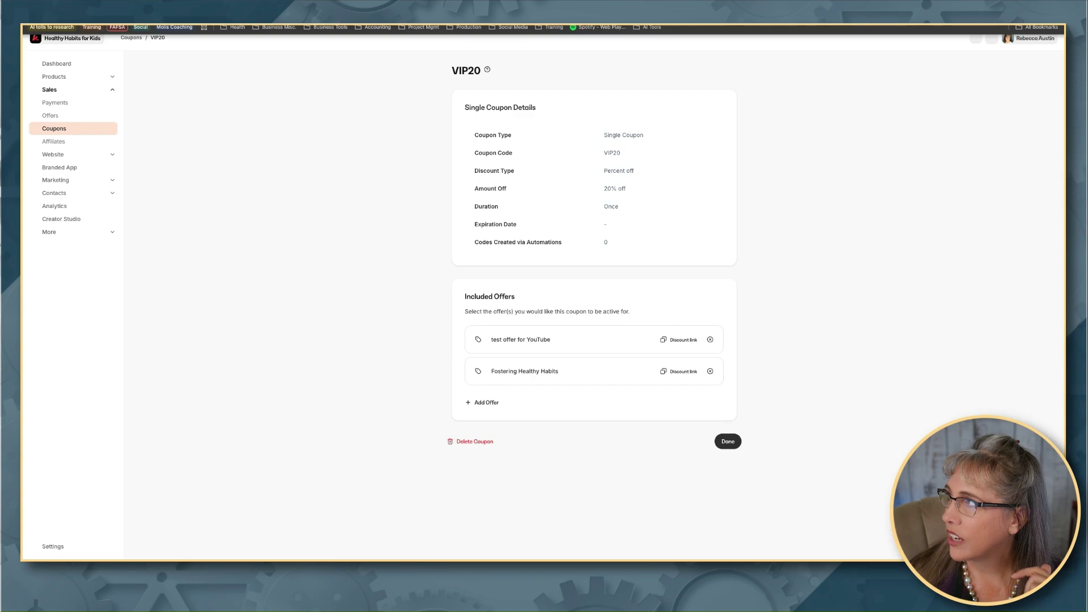
- Load the discount link in a new tab to confirm $500 drops to $400
key(ctrl+t)
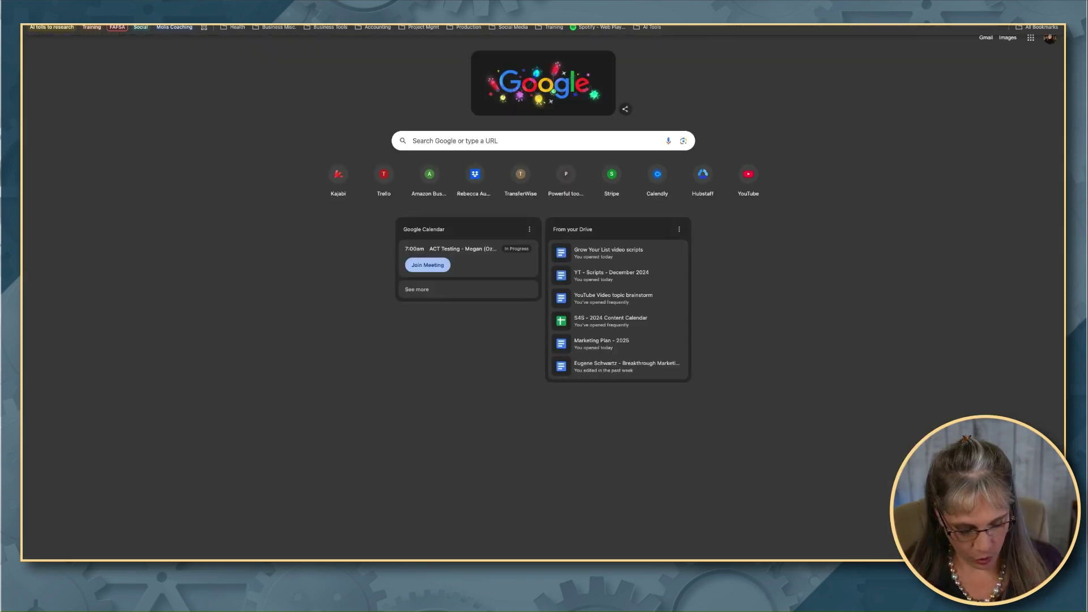
text(https://www.healthyhabitsforkids.com/offers/qdL56mCi?coupon_code=VIP20)
key(Return)
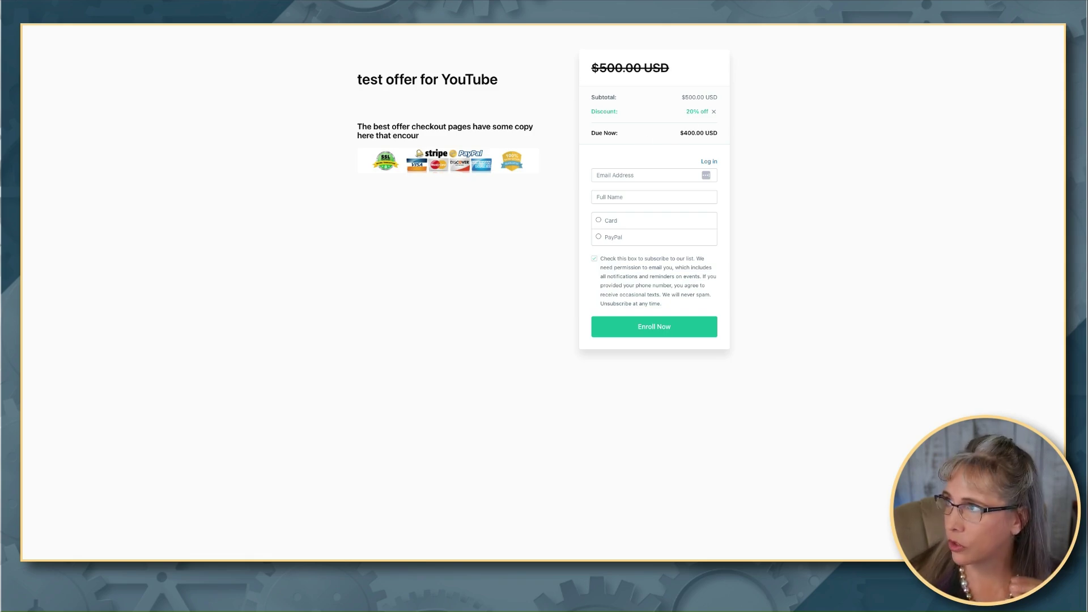
key(ctrl+Tab)
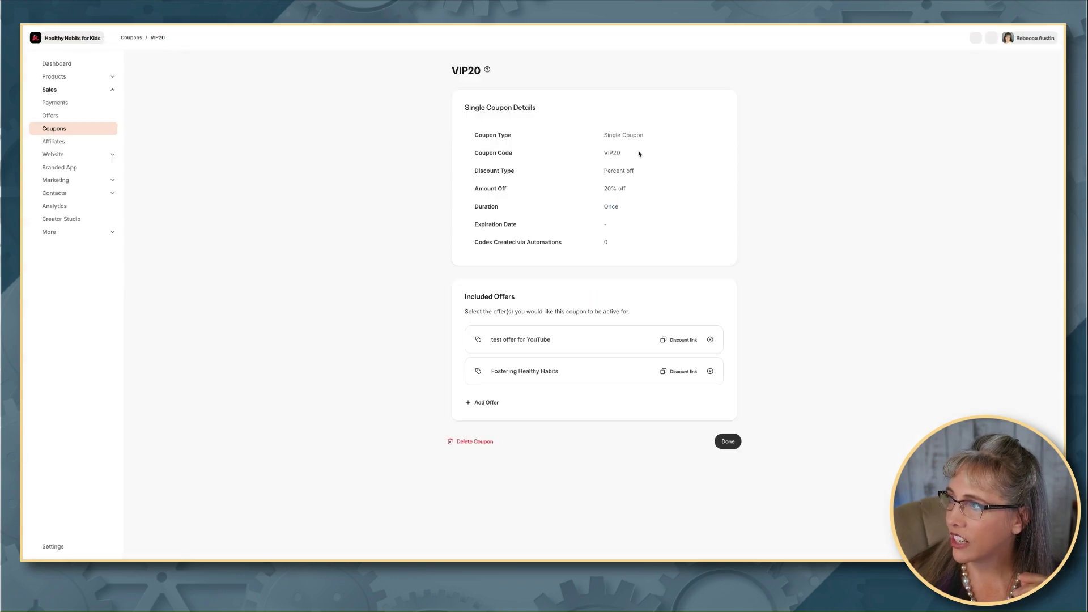
- Finish VIP20 and open the checkout editor for 'test offer for YouTube' under Offers
click(728, 442)
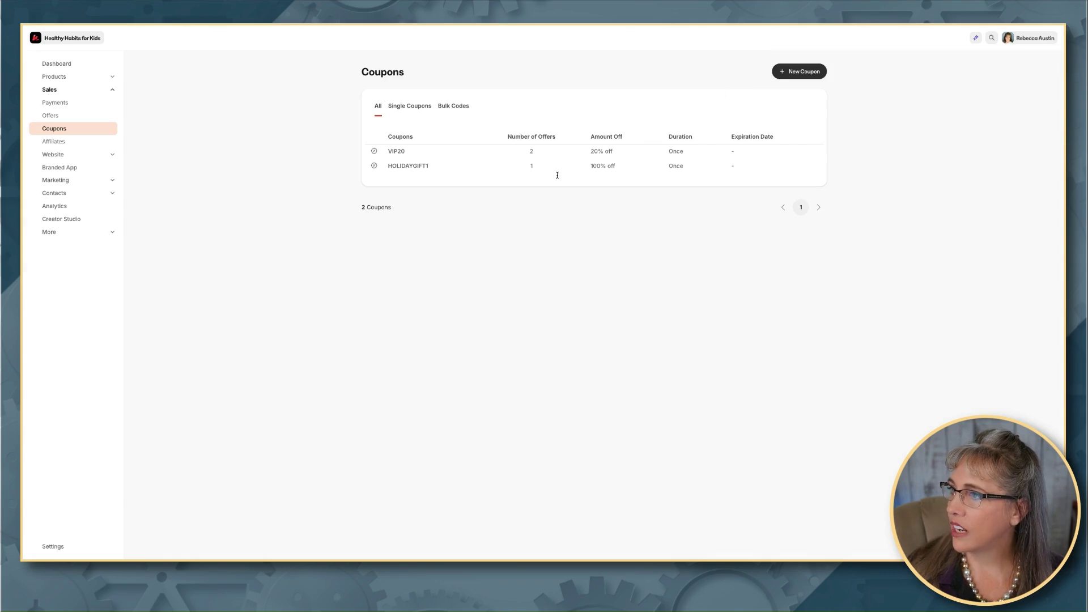
click(45, 118)
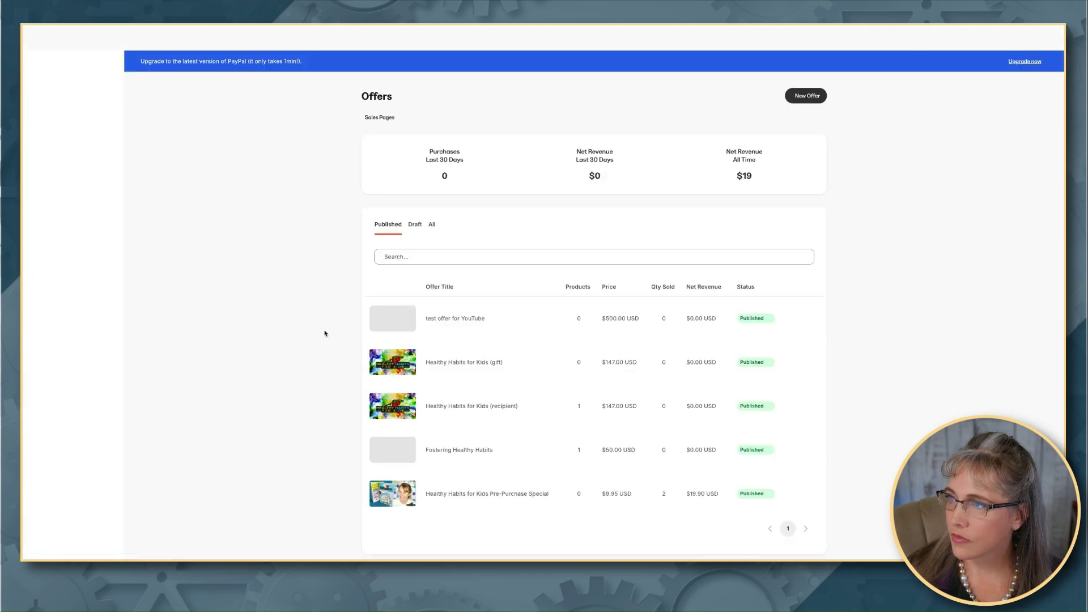
click(453, 319)
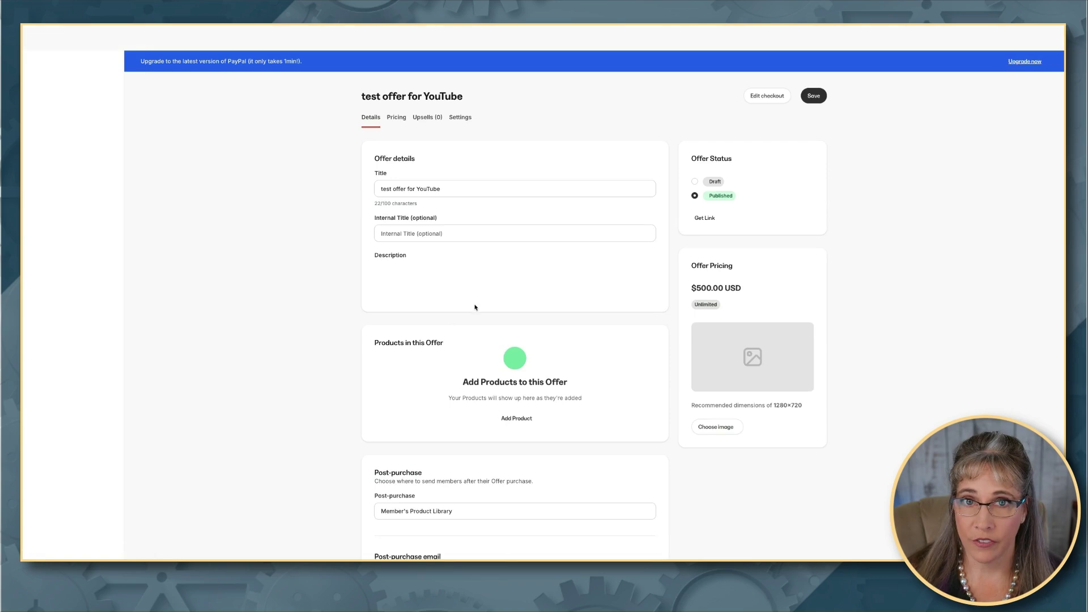
click(775, 96)
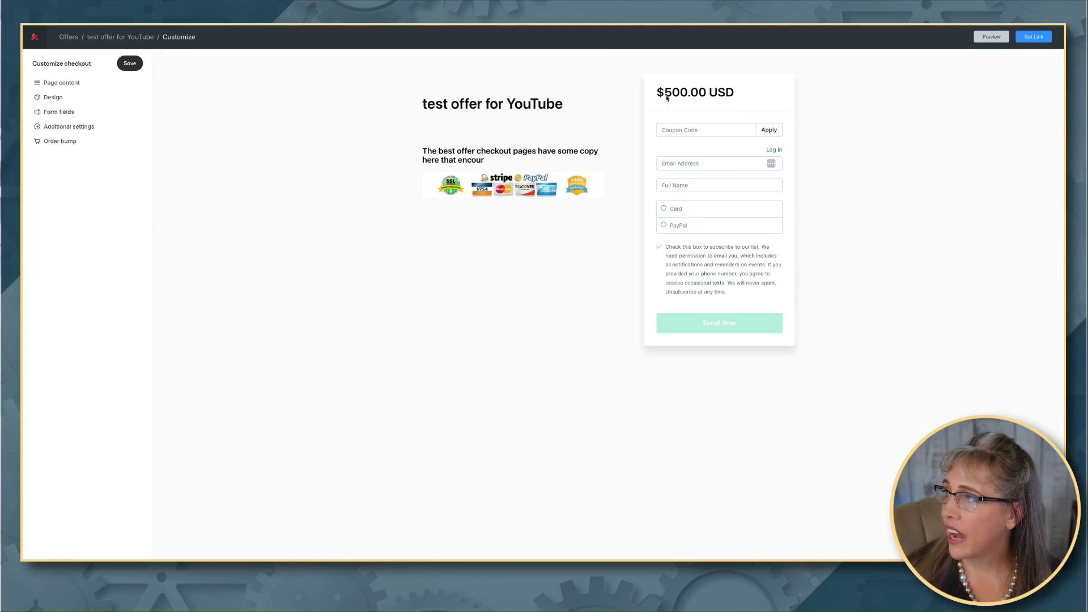
- Apply code vip20 at checkout, reducing $500.00 to $400.00 due
click(693, 131)
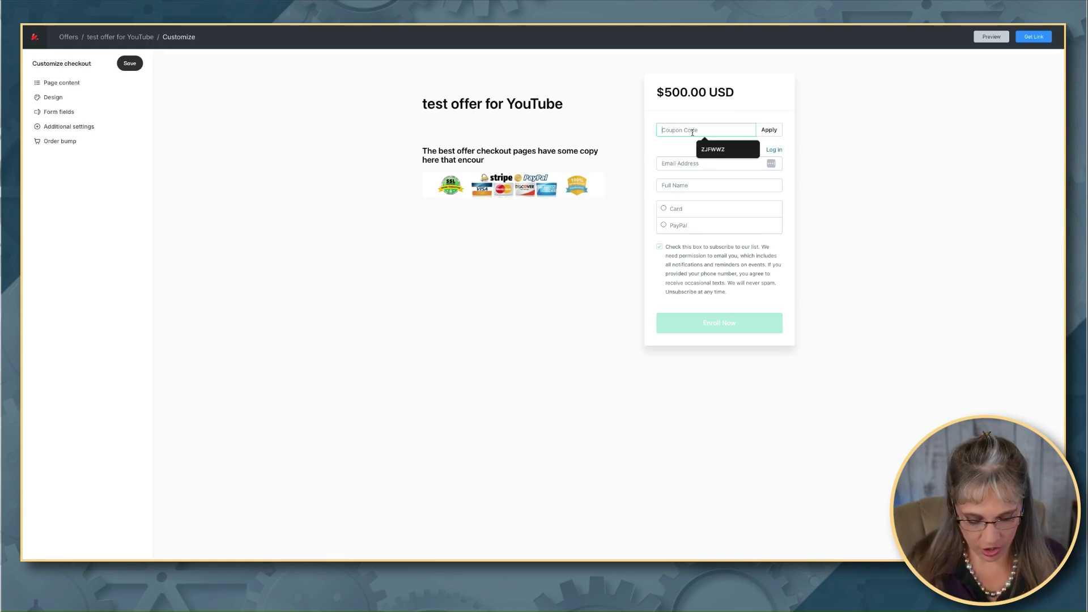
text(vip20)
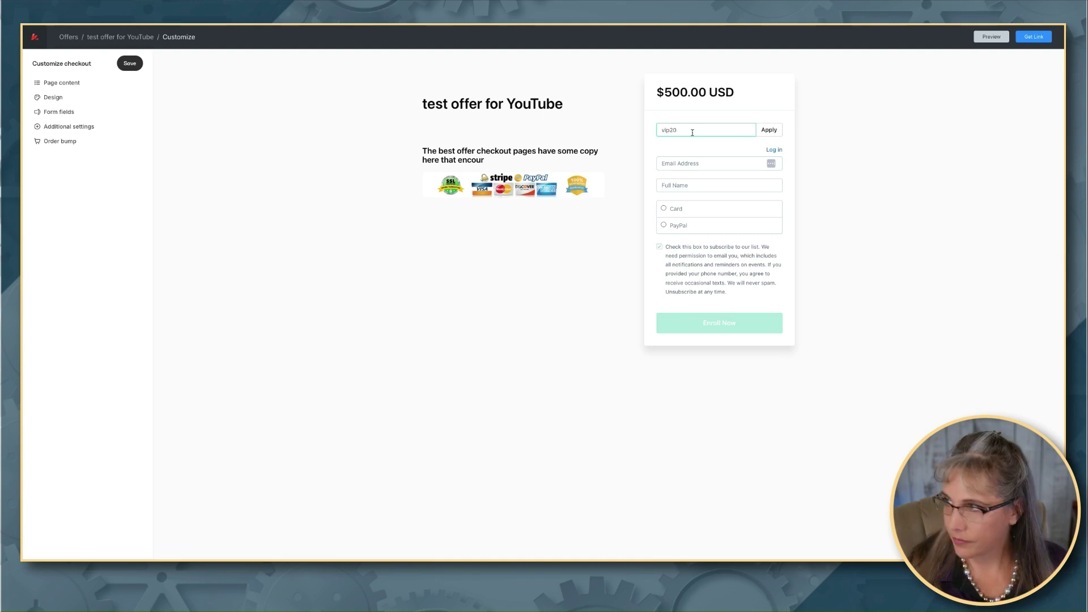
key(Return)
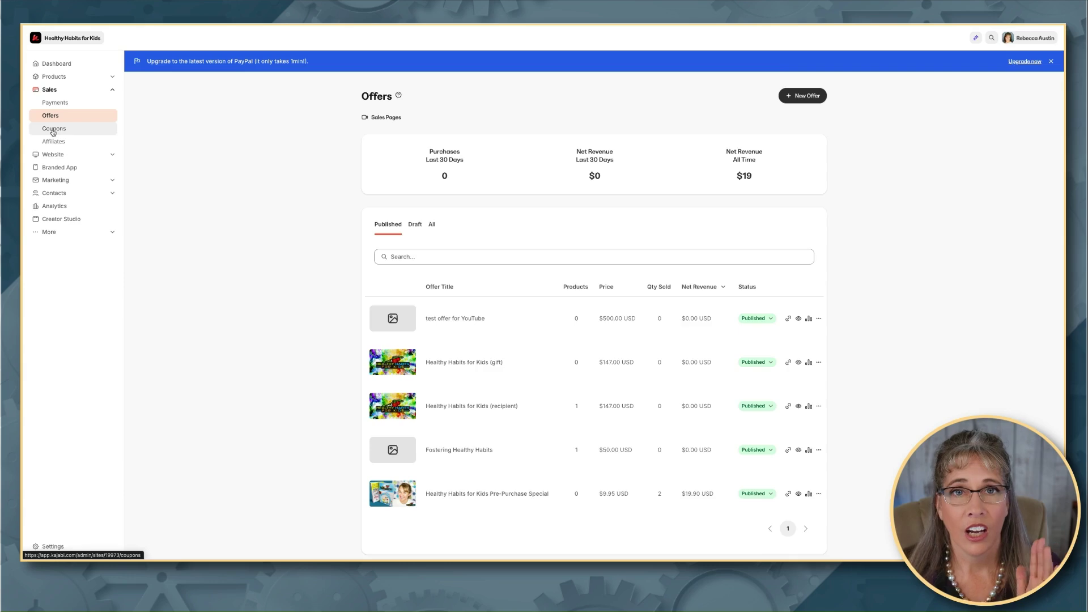
- Go back to the Coupons list, which shows VIP20 and HOLIDAYGIFT1
click(54, 129)
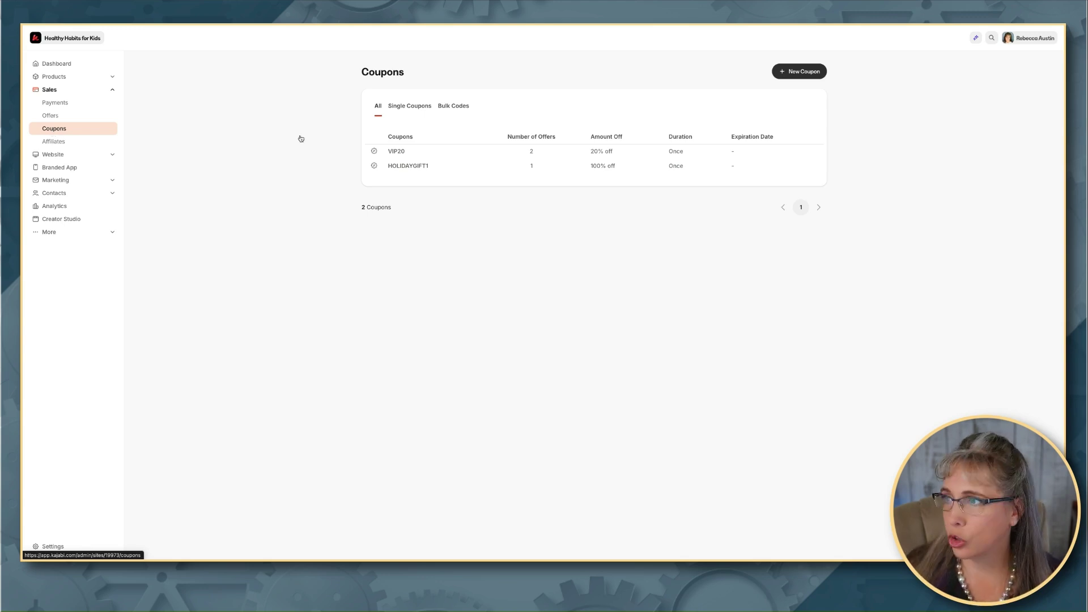
- Start a new coupon and choose Bulk Codes as its type after checking Single Coupon
click(812, 75)
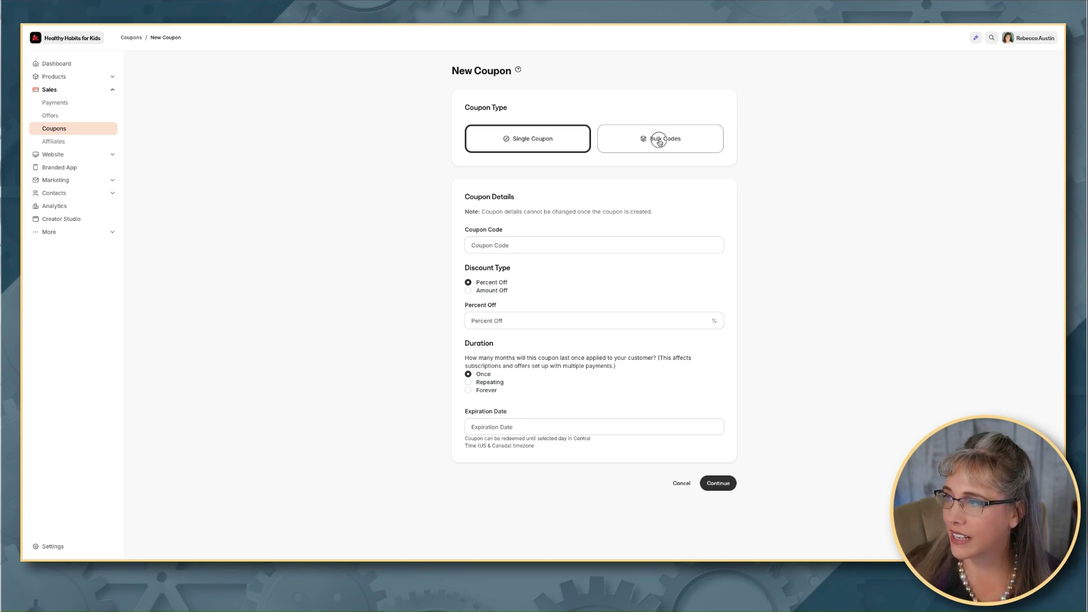
click(660, 143)
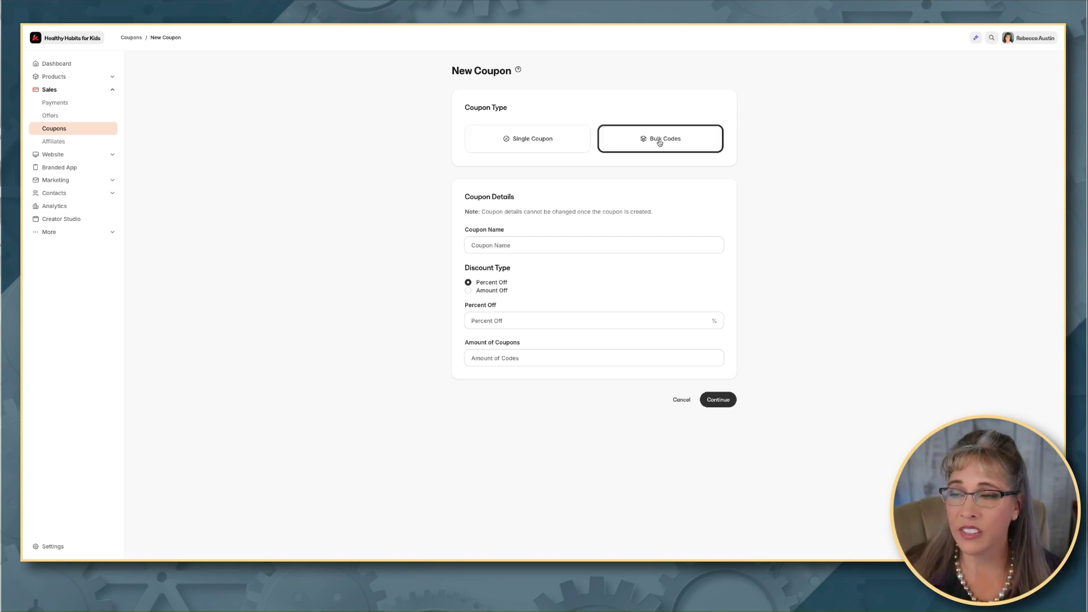
click(534, 149)
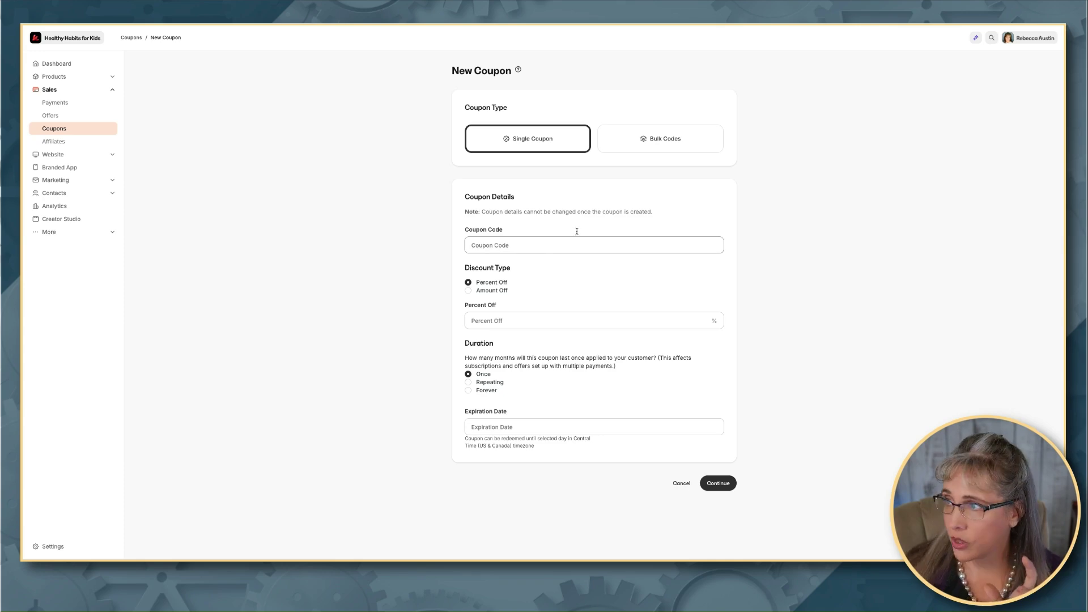
click(659, 141)
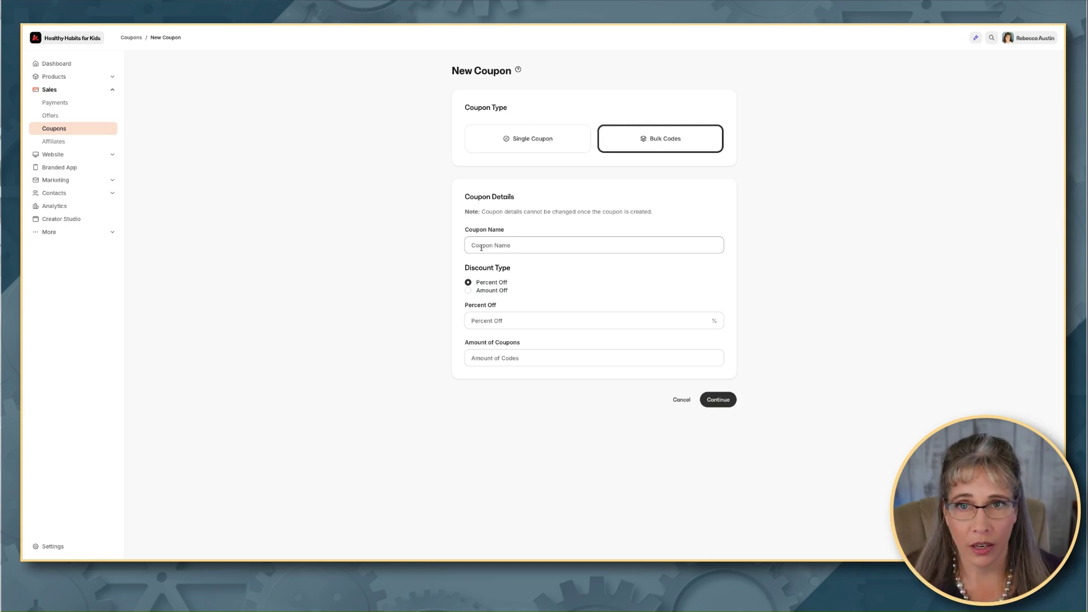
- Name the bulk coupon STRIVE4SAVVY2024 and give it 100 percent off
click(481, 247)
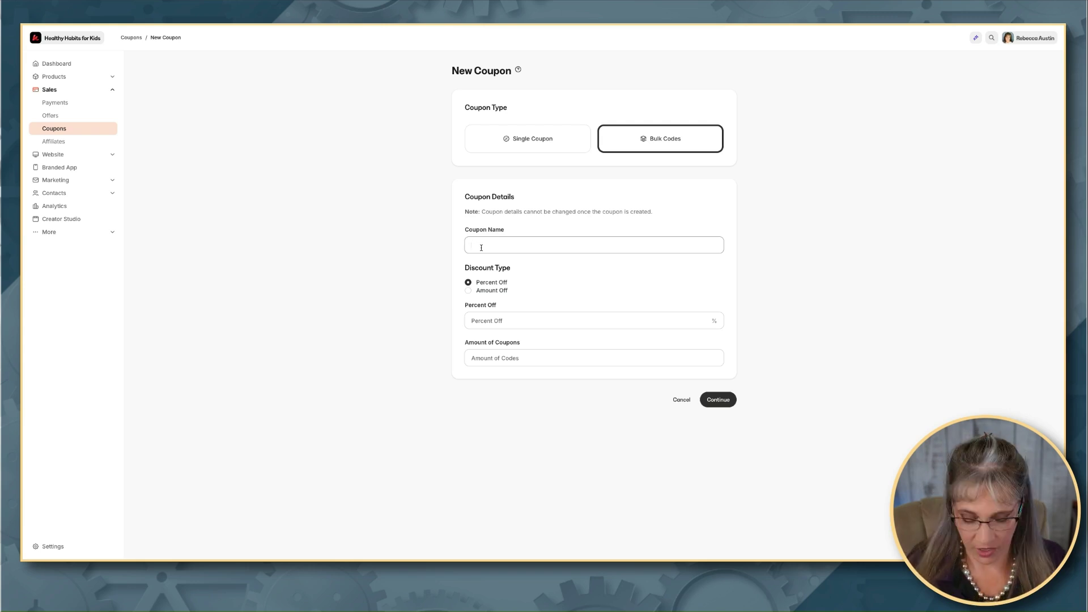
text(STRIVE)
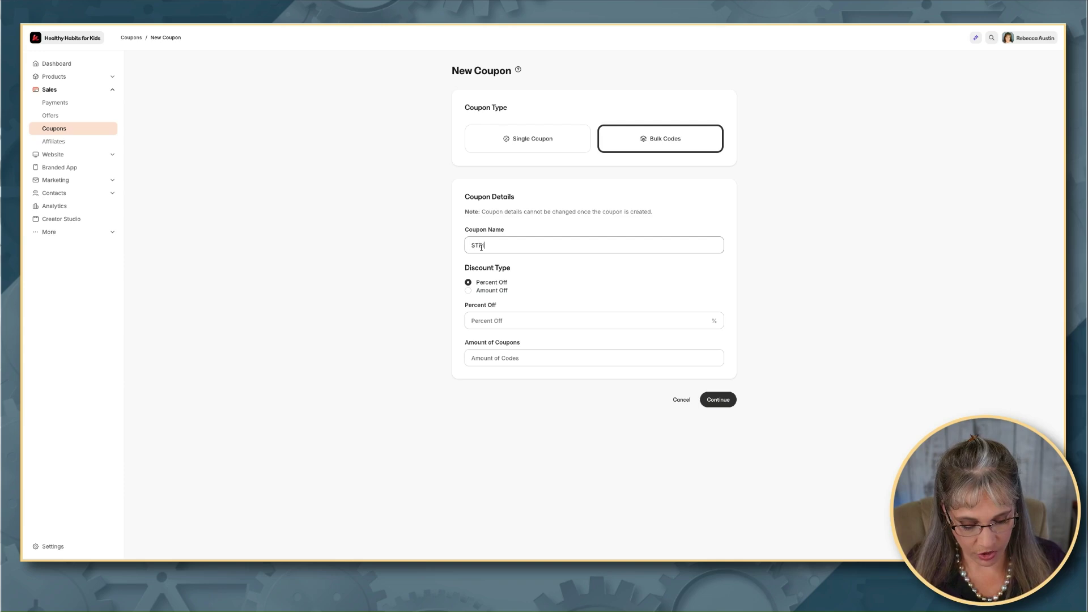
text(SAAVY)
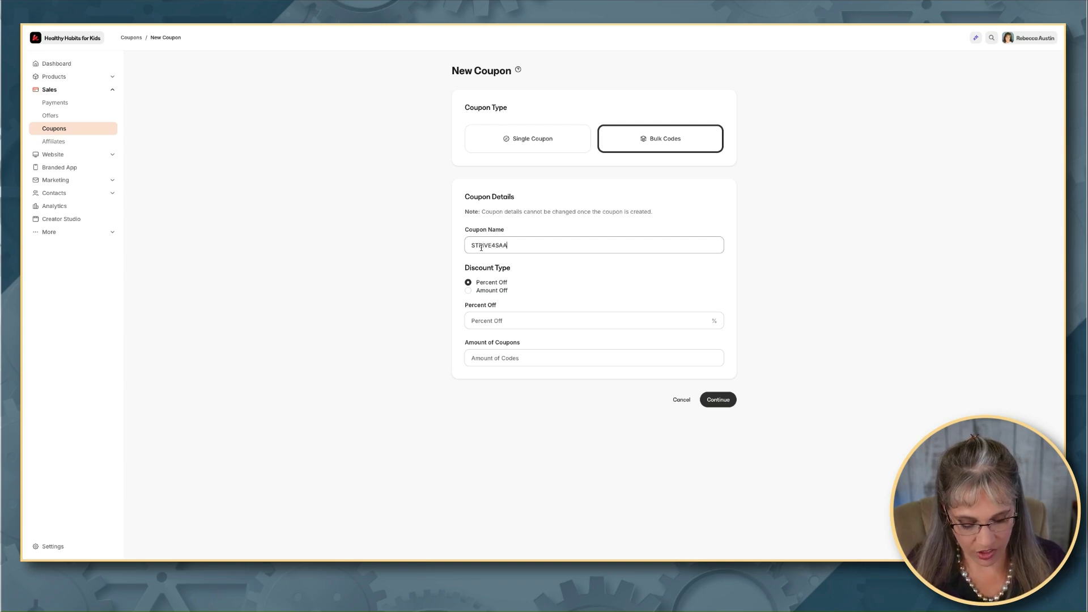
key(BackSpace)
key(BackSpace)
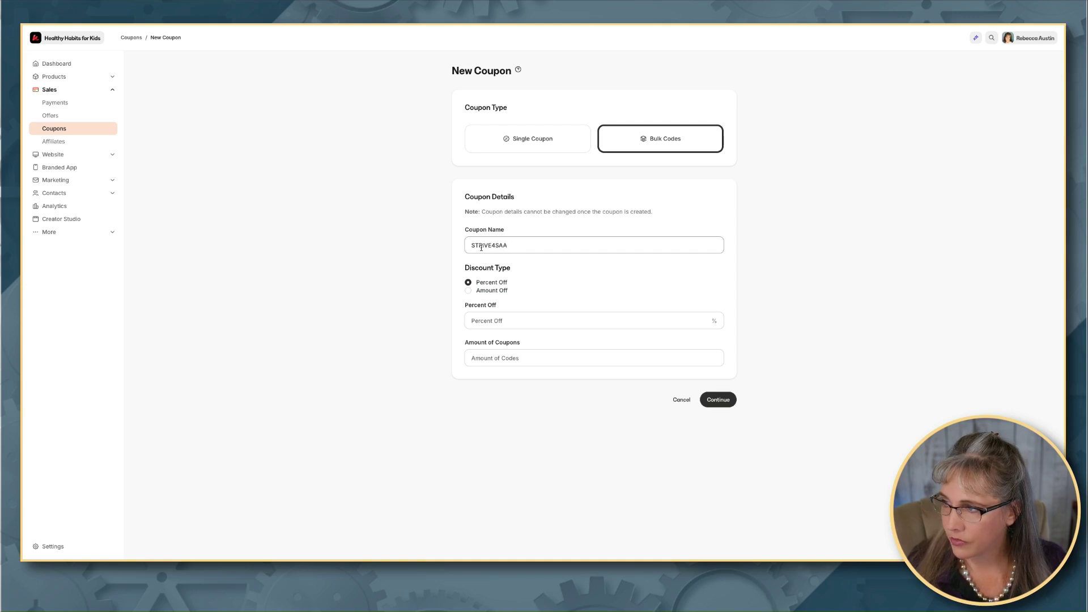
text(VY)
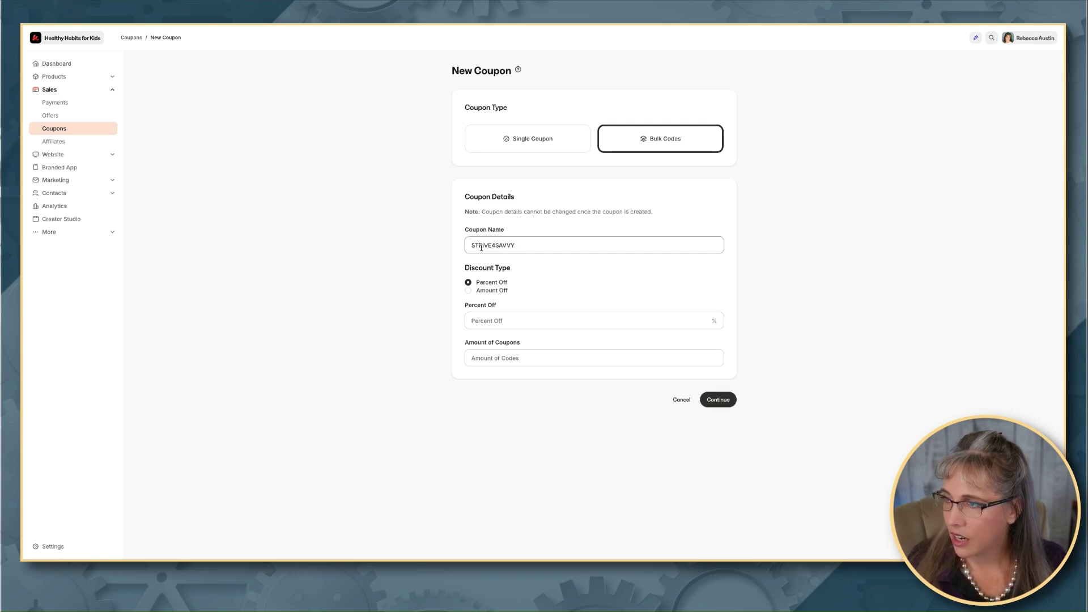
text(2024)
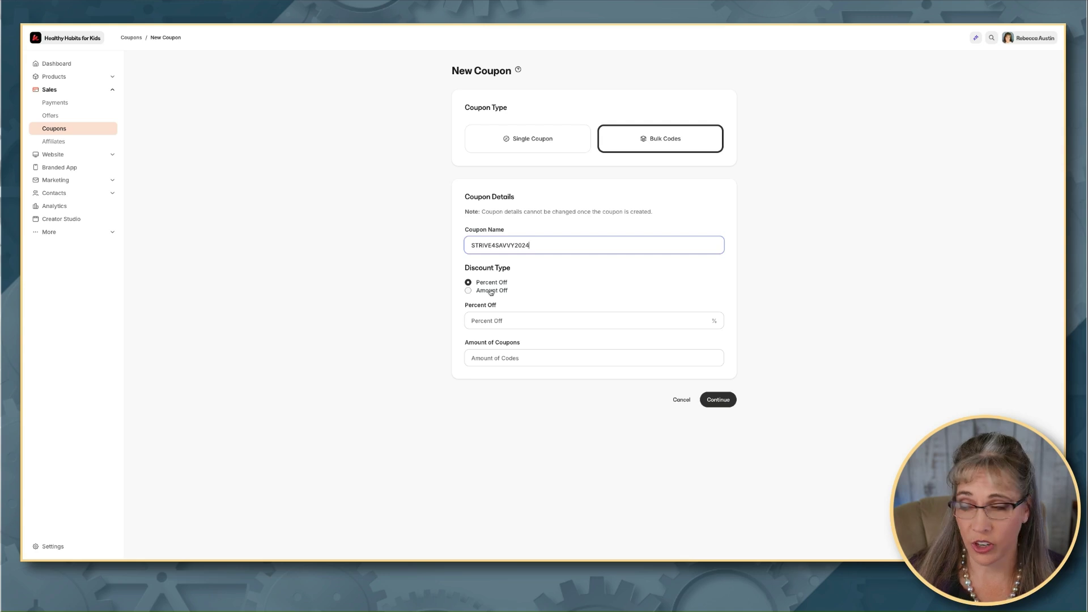
click(484, 321)
text(100)
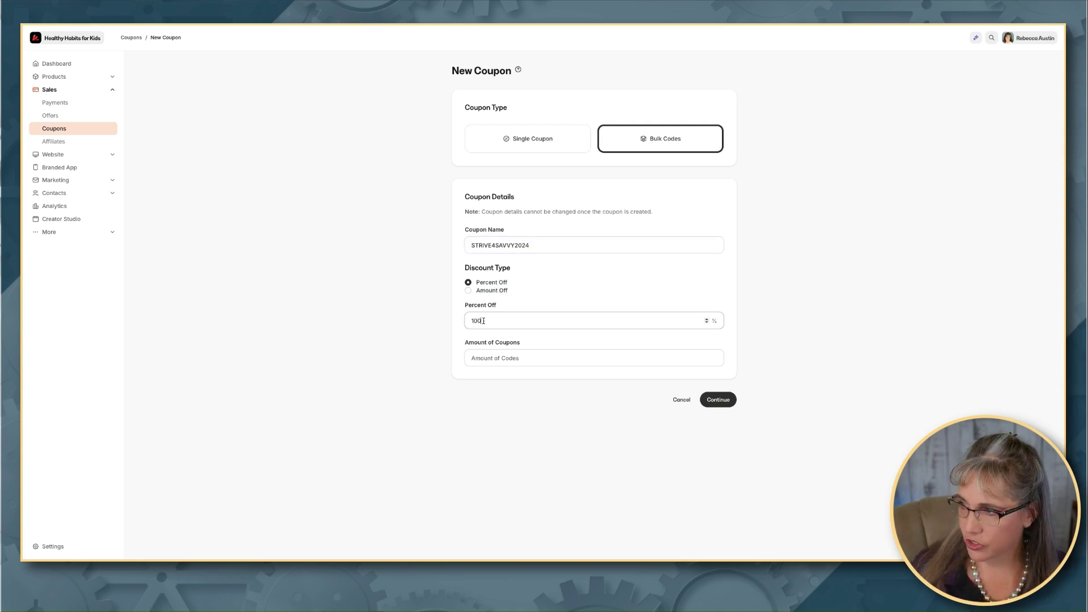
- Set the amount of codes to 10 and create the STRIVE4SAVVY2024 bulk coupon
click(489, 358)
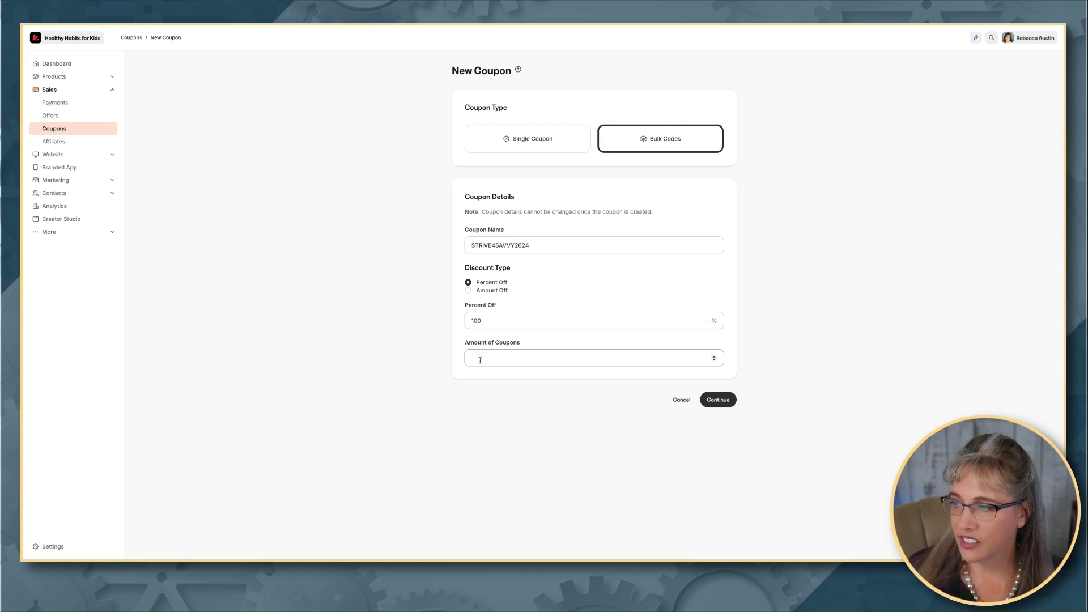
text(10)
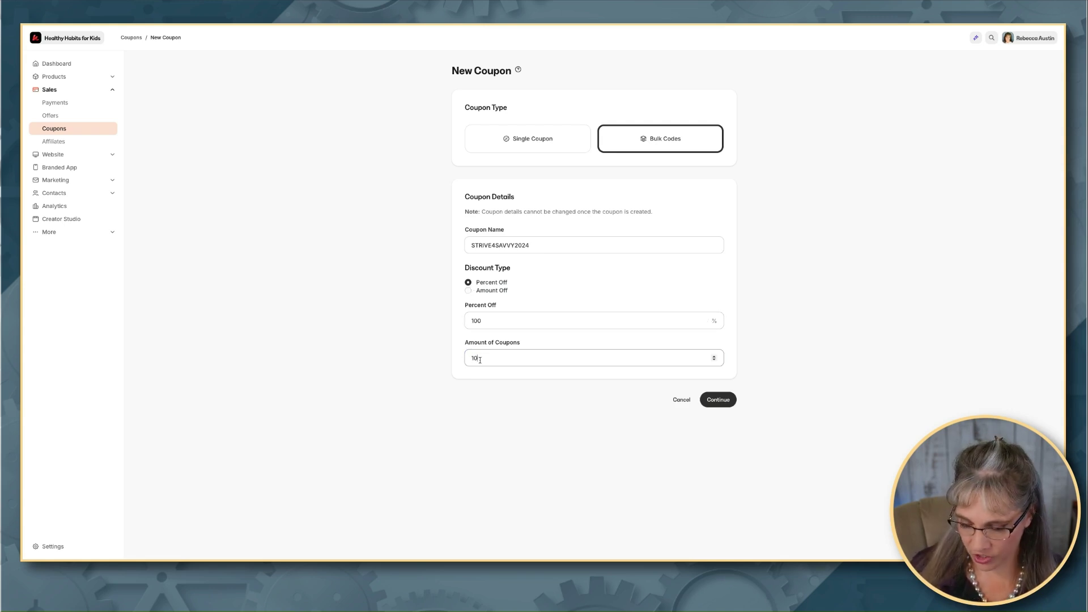
click(719, 400)
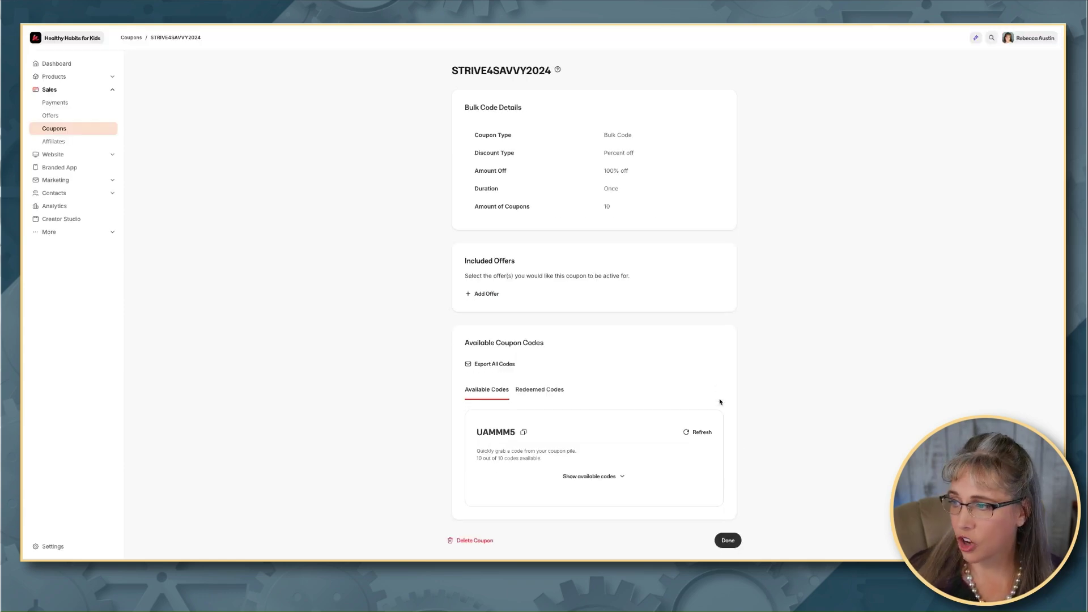
- Show the ten generated codes, check Redeemed Codes, then return to Available Codes
scroll(645, 374, down, 1)
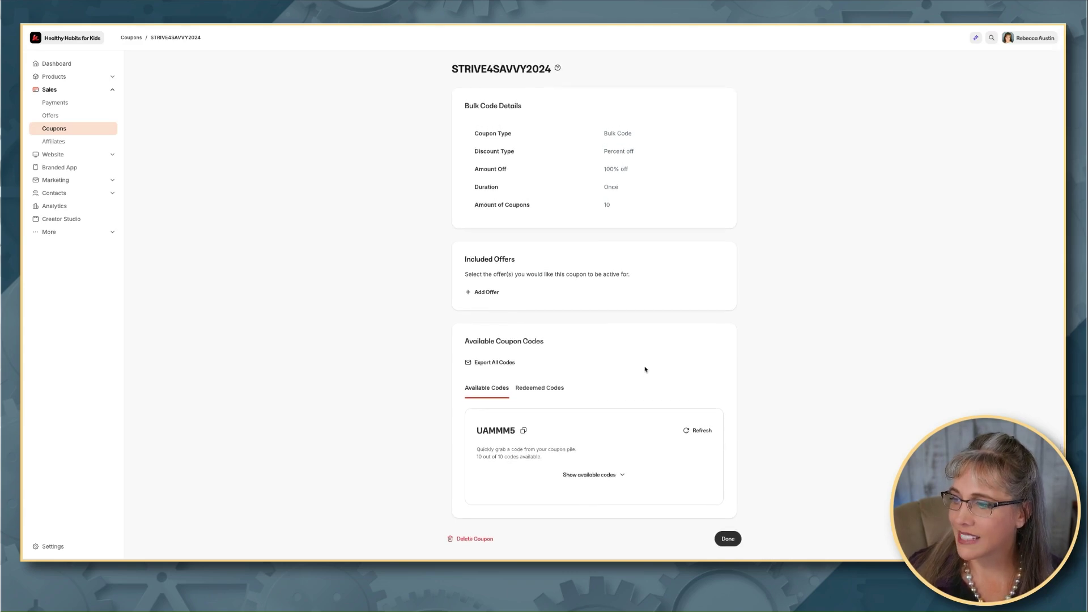
click(590, 474)
scroll(652, 454, down, 2)
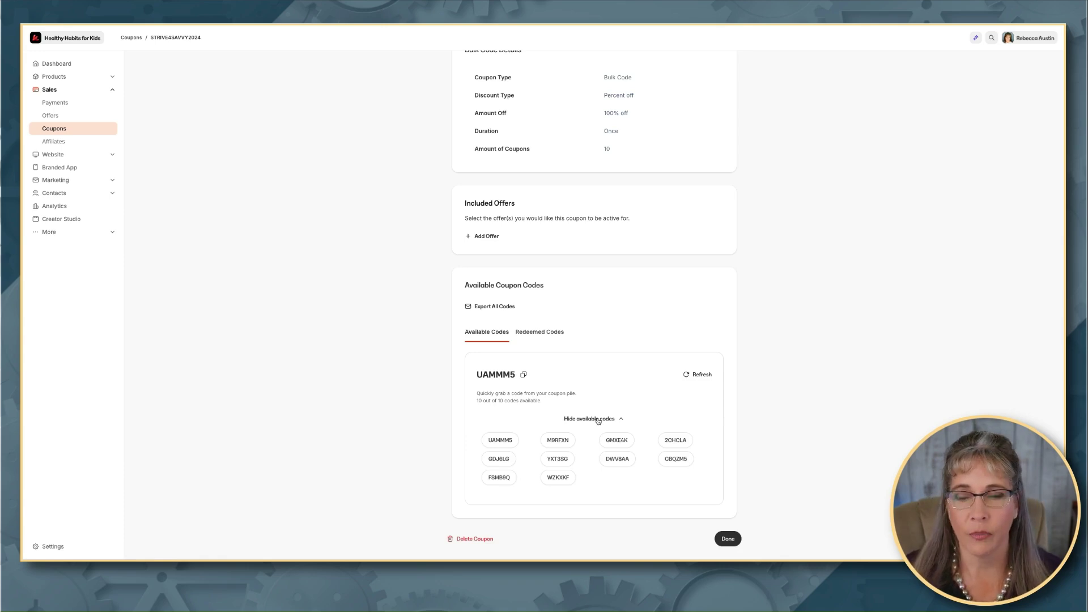
click(541, 333)
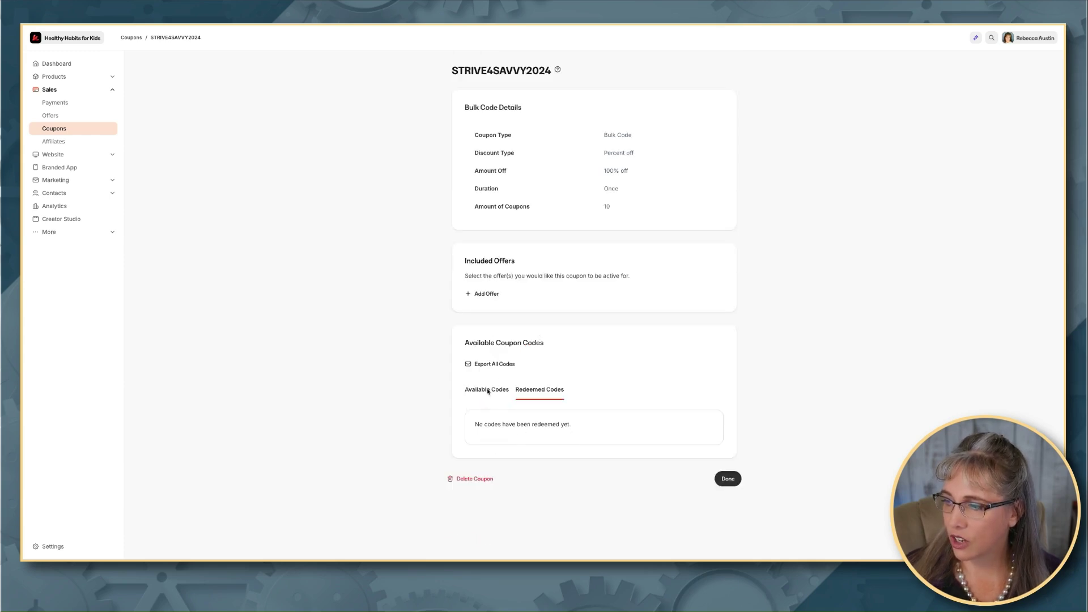
click(488, 390)
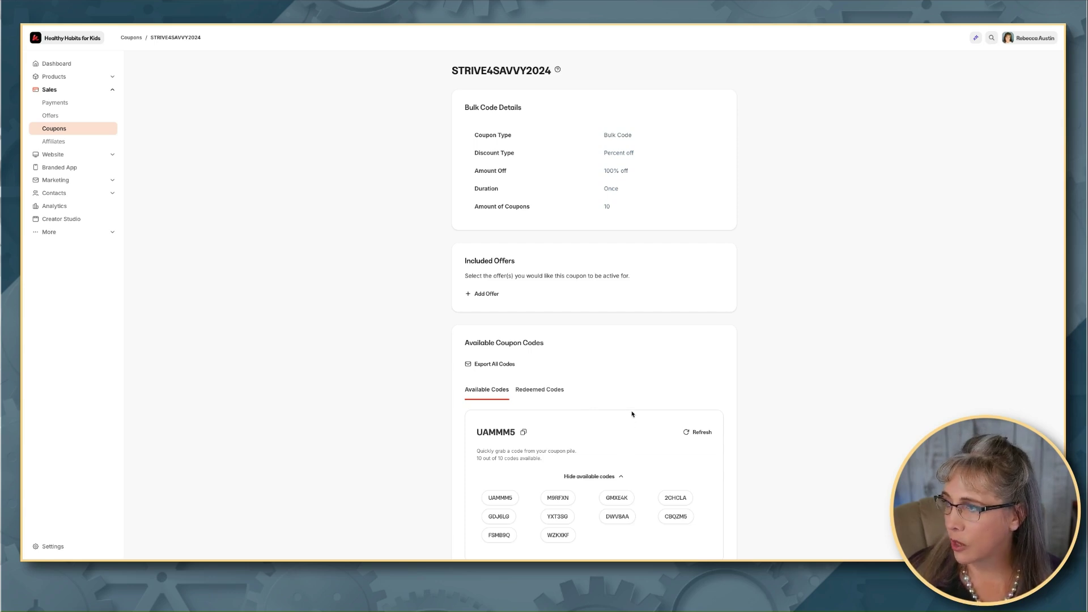
- Add the Fostering Healthy Habits offer to STRIVE4SAVVY2024 and finish
scroll(632, 414, down, 1)
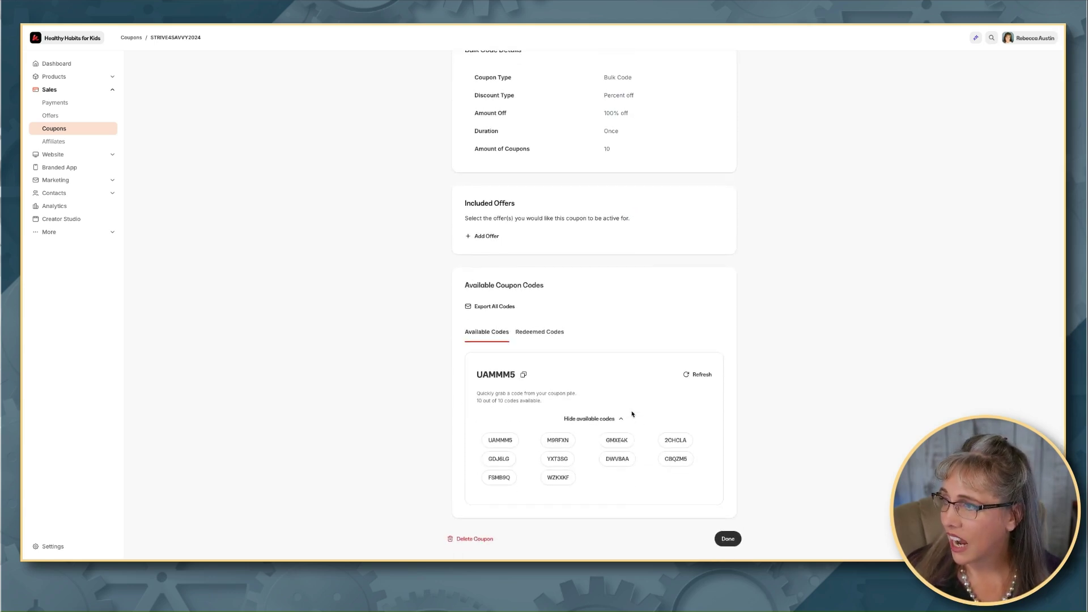
click(492, 237)
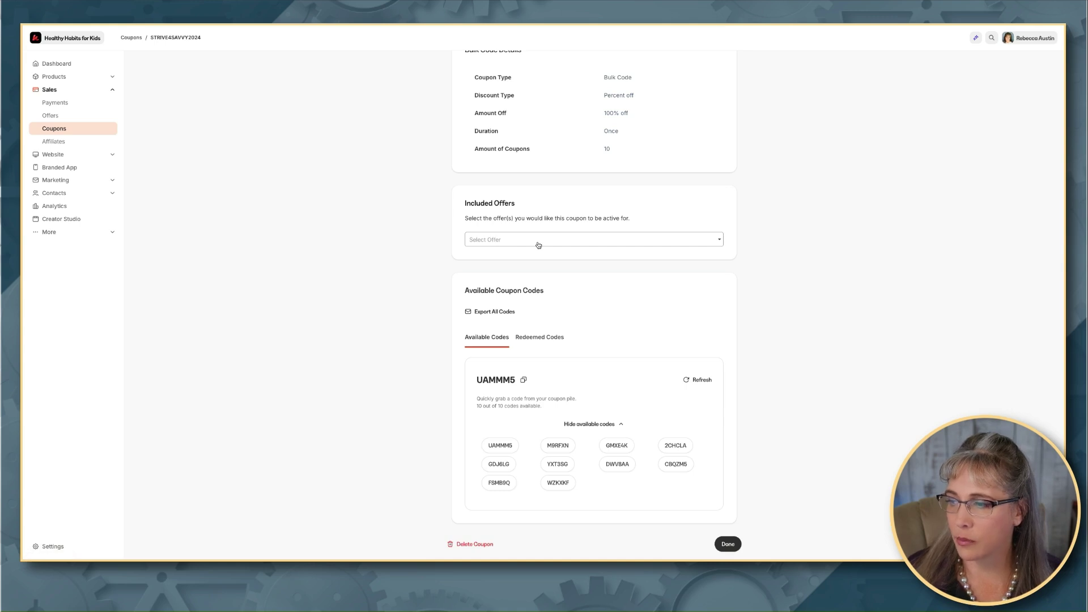
click(538, 245)
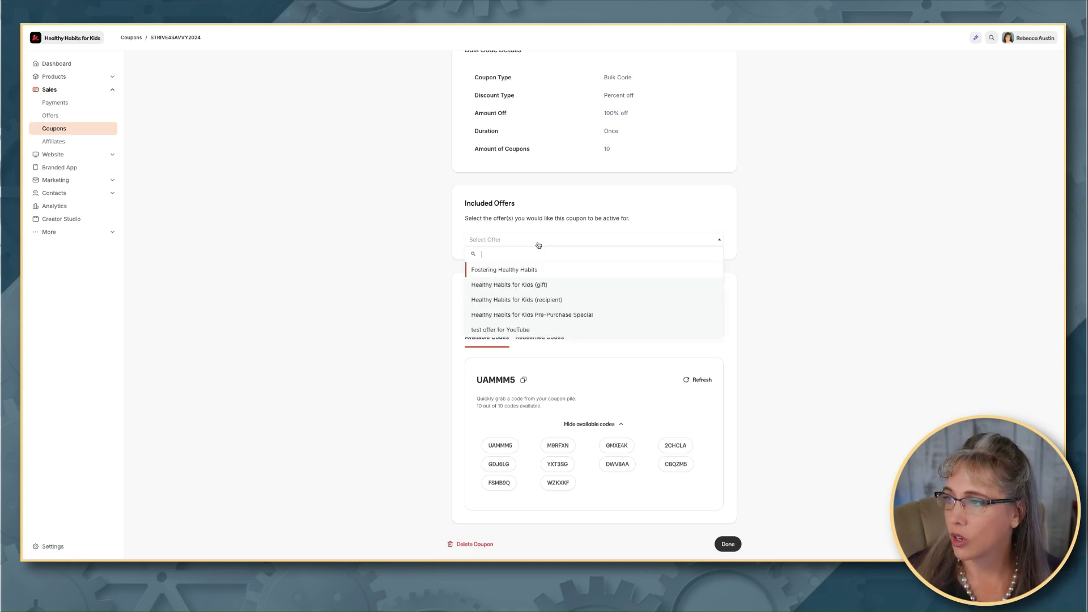
click(517, 271)
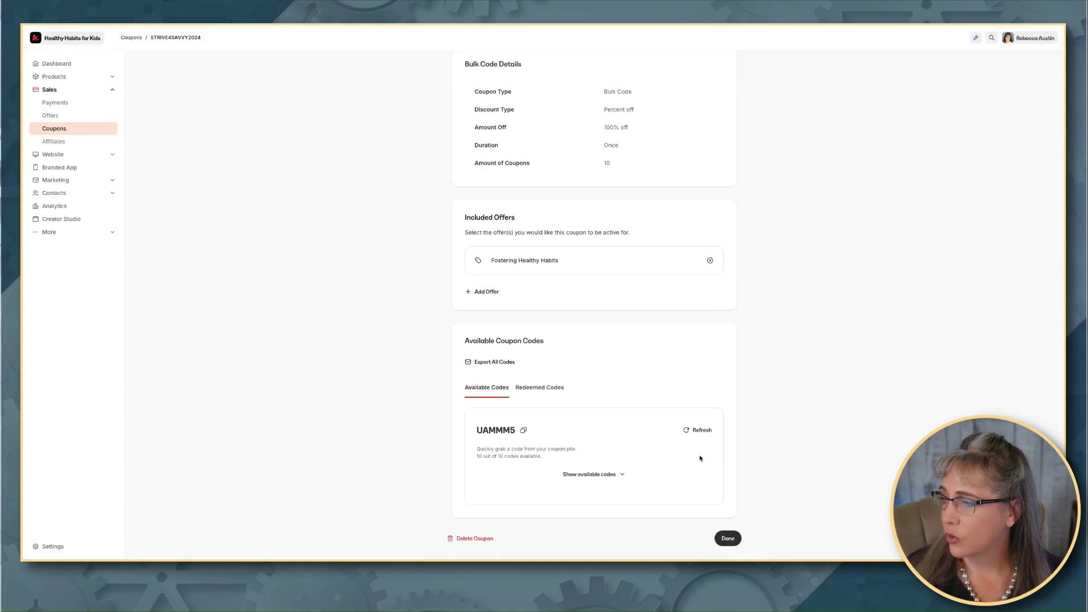
click(727, 540)
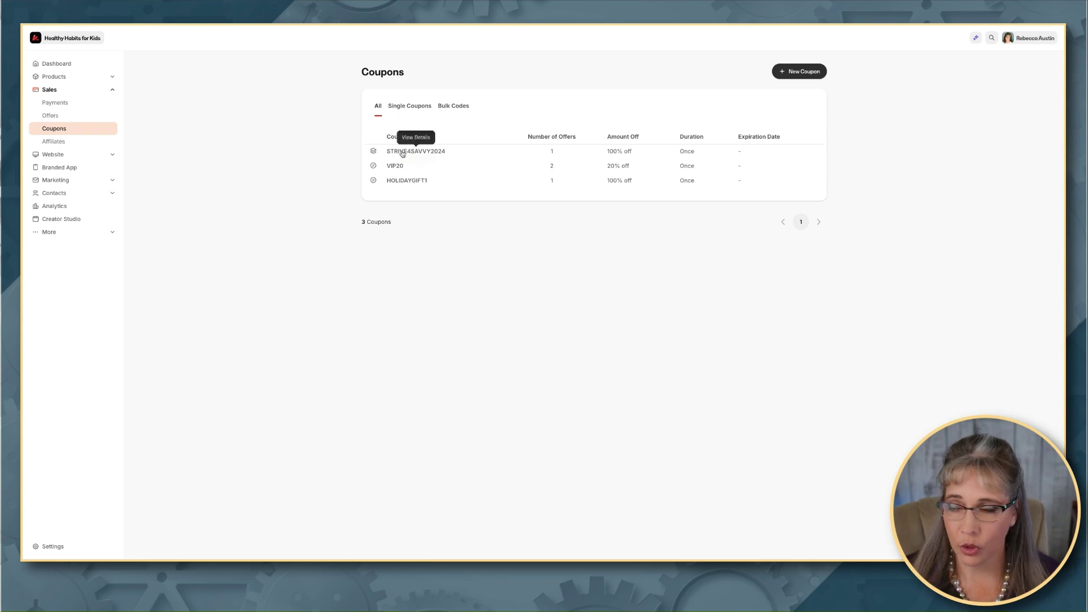
- Filter the Coupons list to Bulk Codes, then to Single Coupons
click(458, 107)
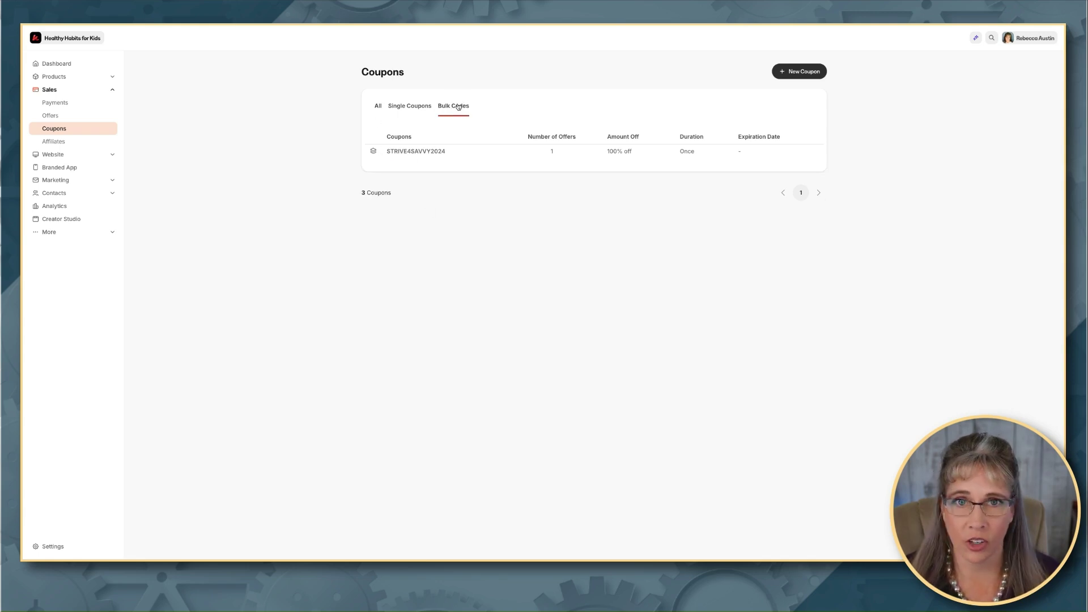
click(417, 109)
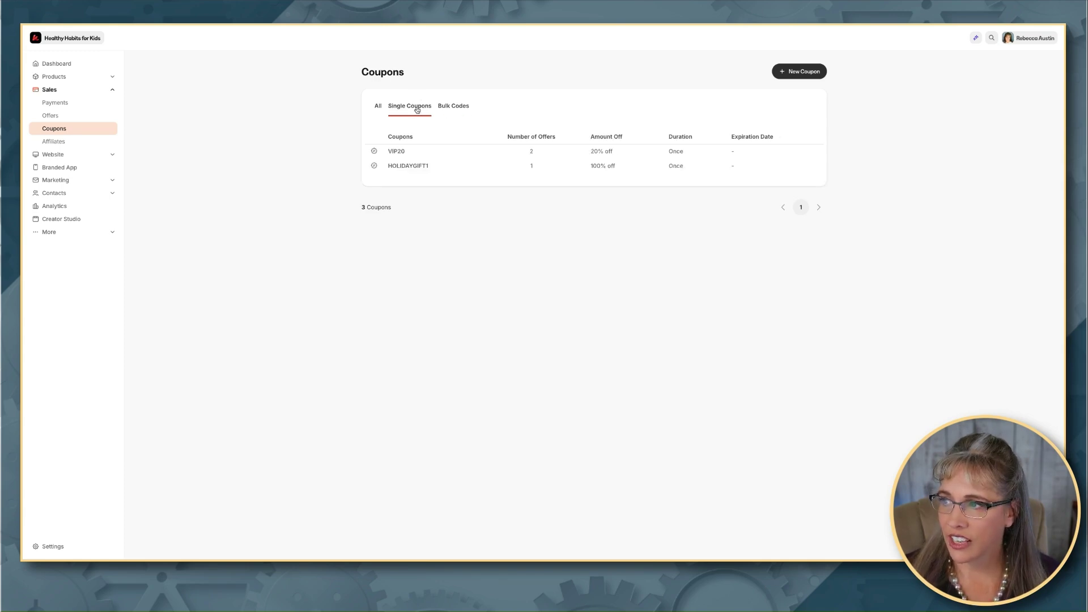